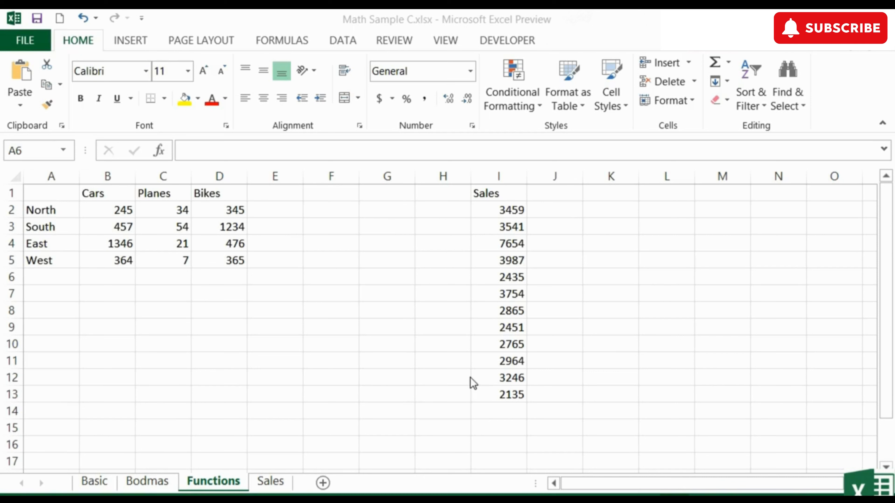
# Enter the row label "Total" in cell A6 below the regions
pyautogui.click(56, 275)
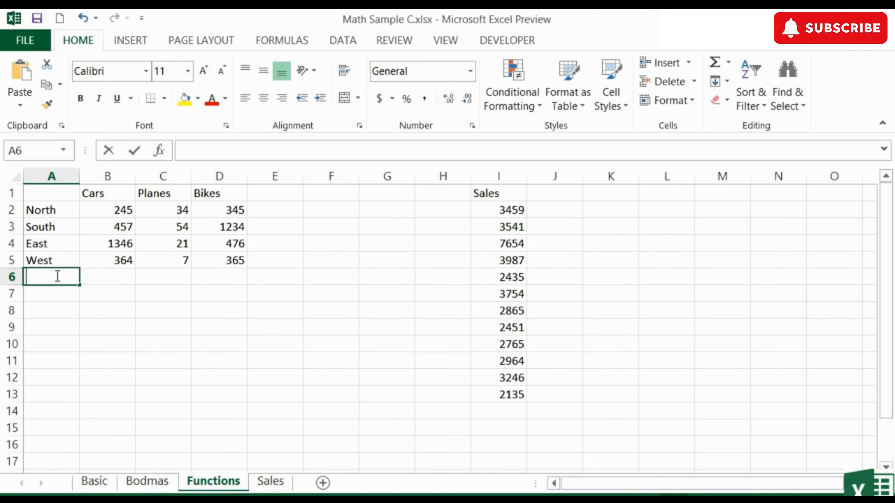
pyautogui.write('Total')
pyautogui.press('Tab')
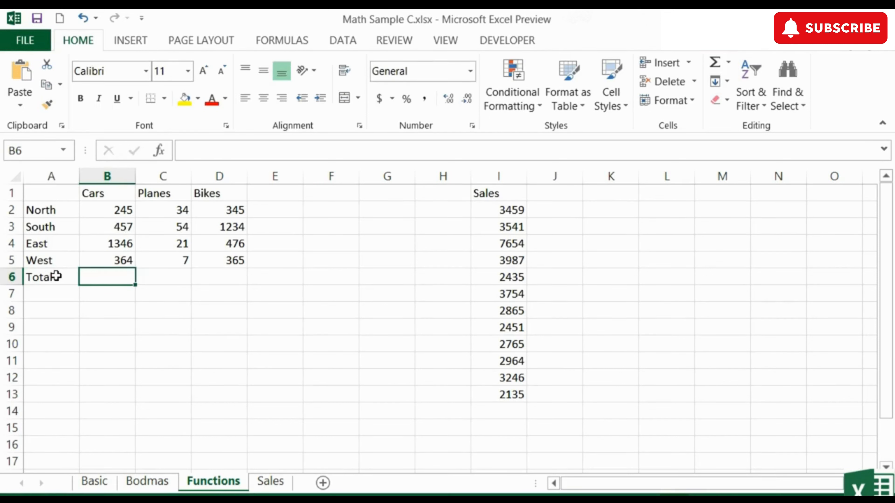
# Total the Cars column in B6 by adding its cells individually with =B2+B3+B4+B5
pyautogui.write('=')
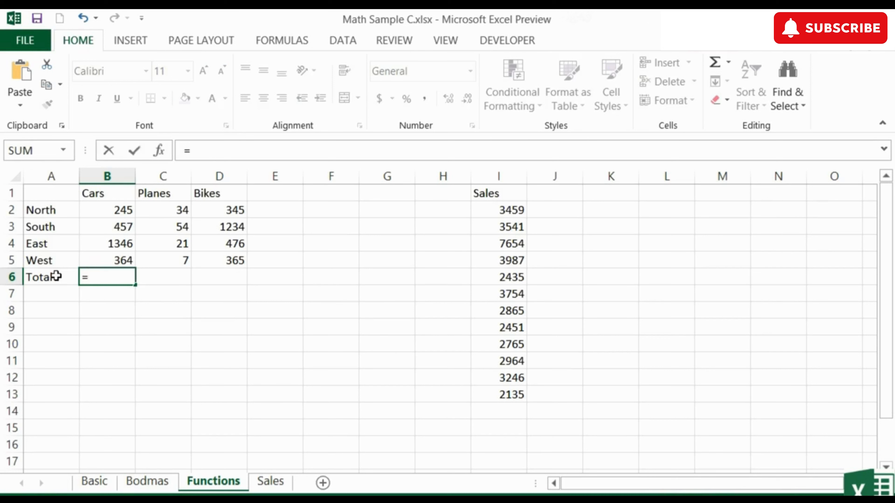
pyautogui.click(114, 209)
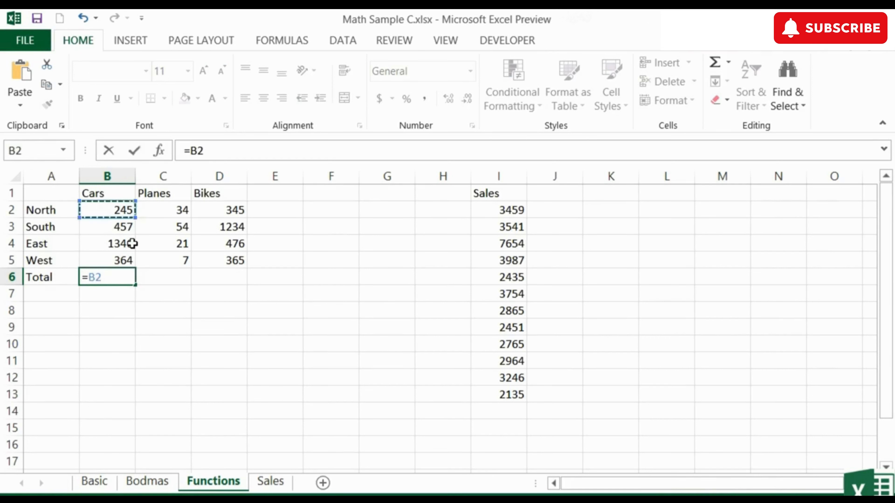
pyautogui.write('+')
pyautogui.click(114, 230)
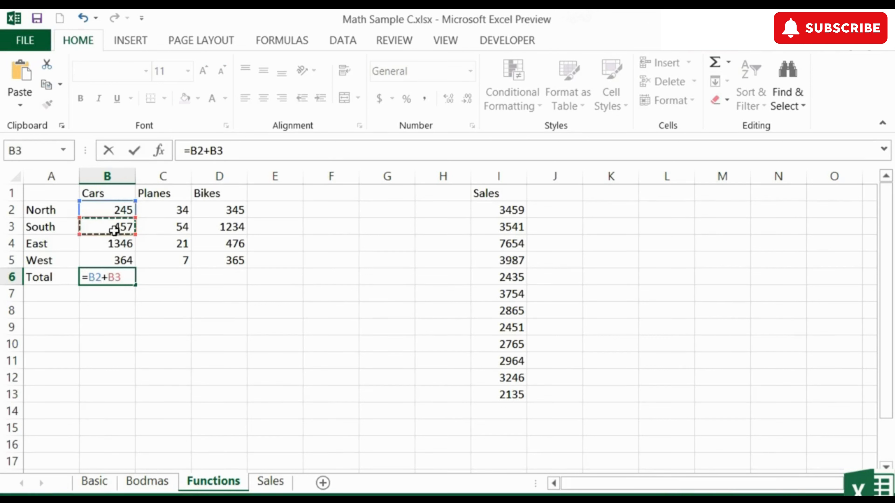
pyautogui.write('+')
pyautogui.click(110, 243)
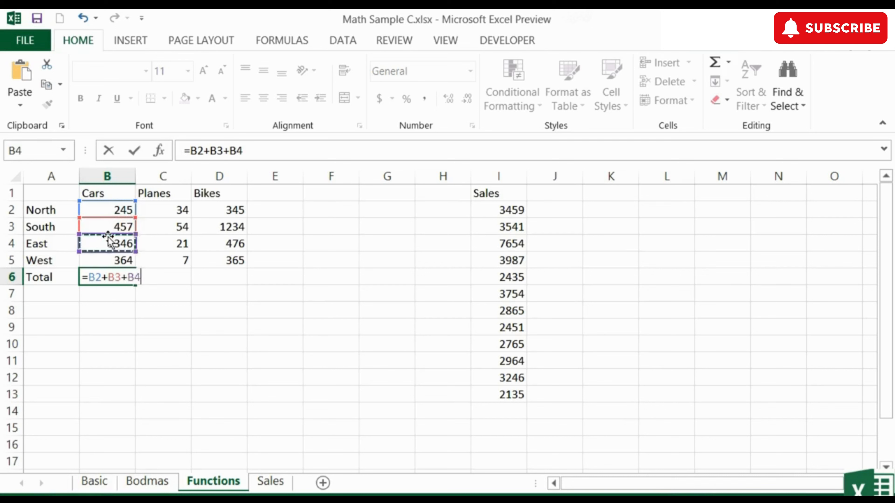
pyautogui.write('+')
pyautogui.click(102, 258)
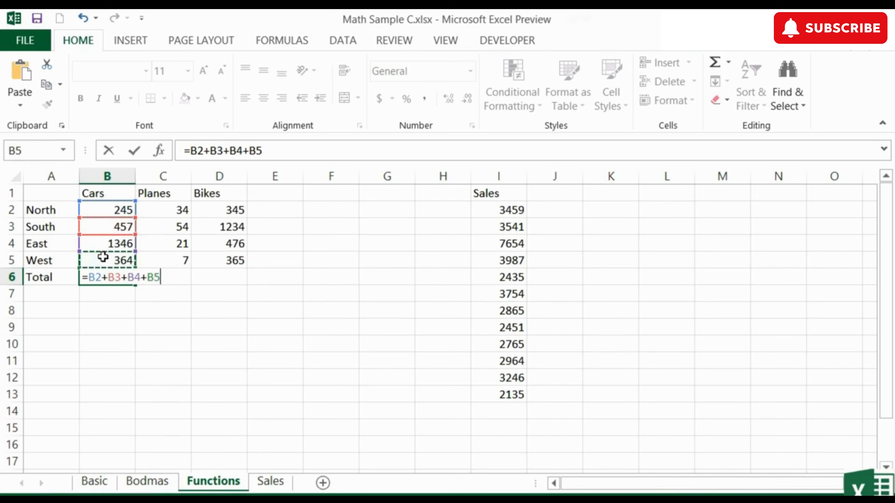
pyautogui.press('Return')
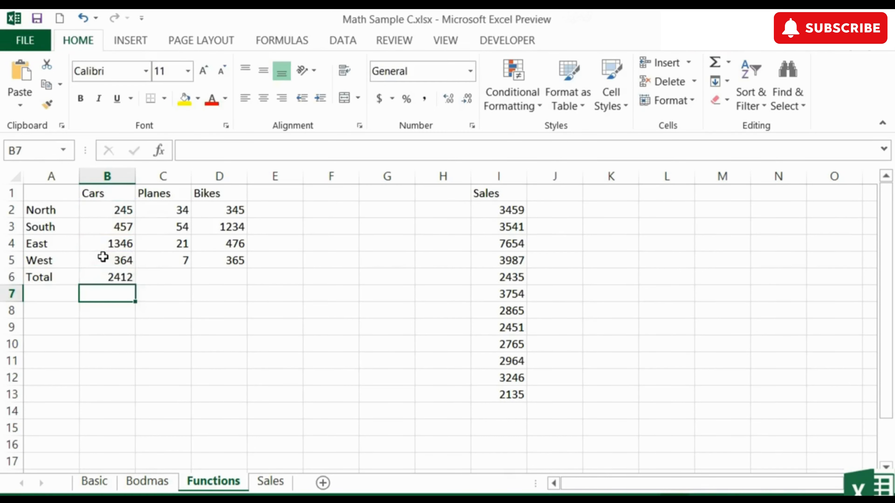
# Change the Cars total formula in B6 to the bare range reference =B2:B5
pyautogui.press('Up')
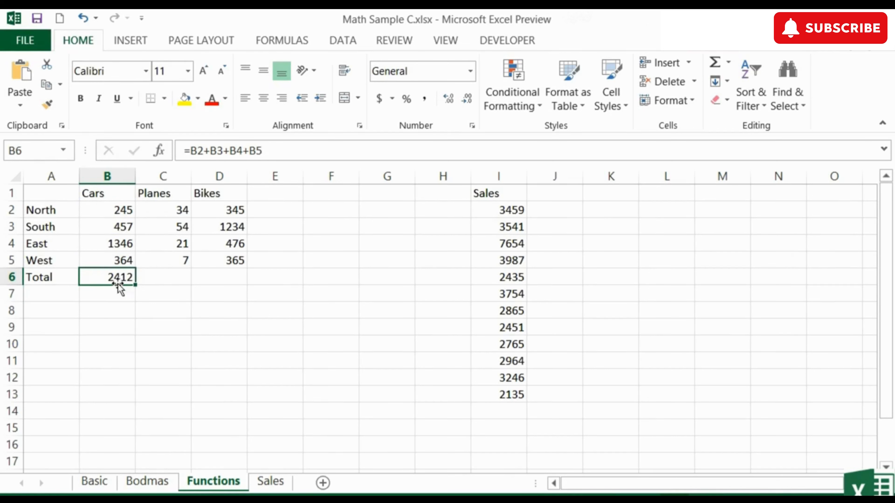
pyautogui.doubleClick(124, 277)
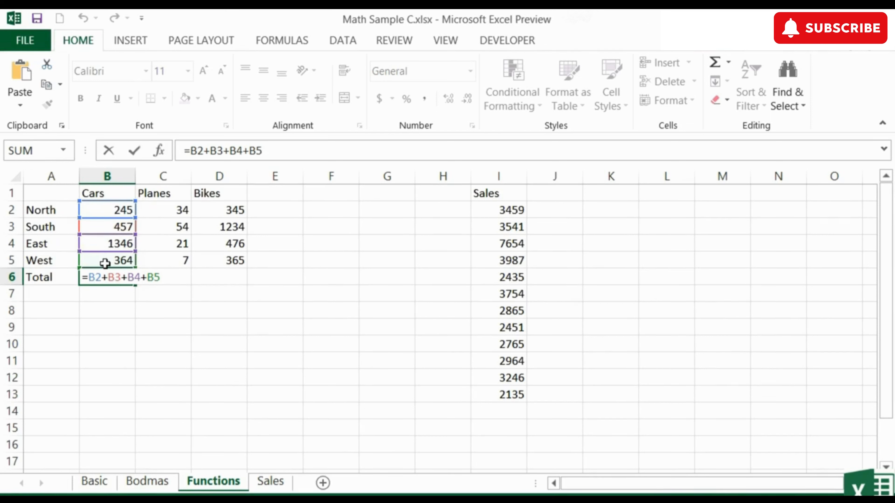
pyautogui.moveTo(102, 277); pyautogui.dragTo(147, 280)
pyautogui.write(':')
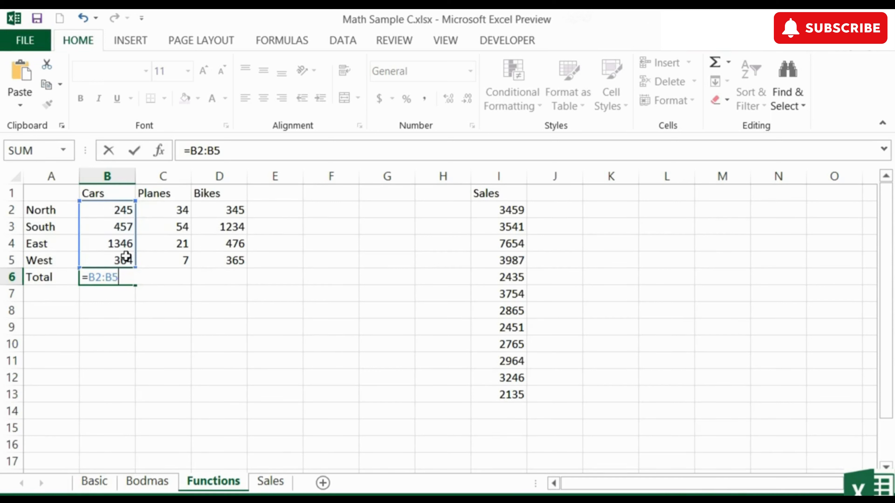
pyautogui.press('Return')
# Wrap the range in B6 in the SUM function so the formula reads =SUM(B2:B5), and inspect it
pyautogui.press('Up')
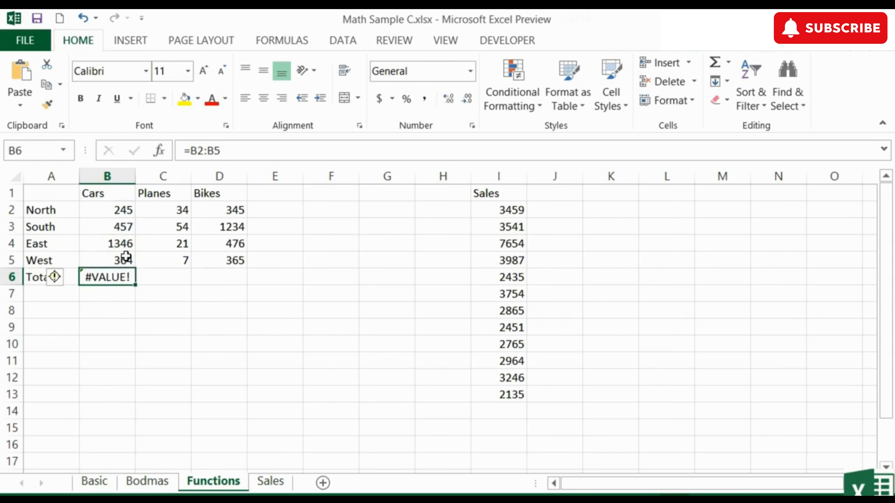
pyautogui.doubleClick(112, 278)
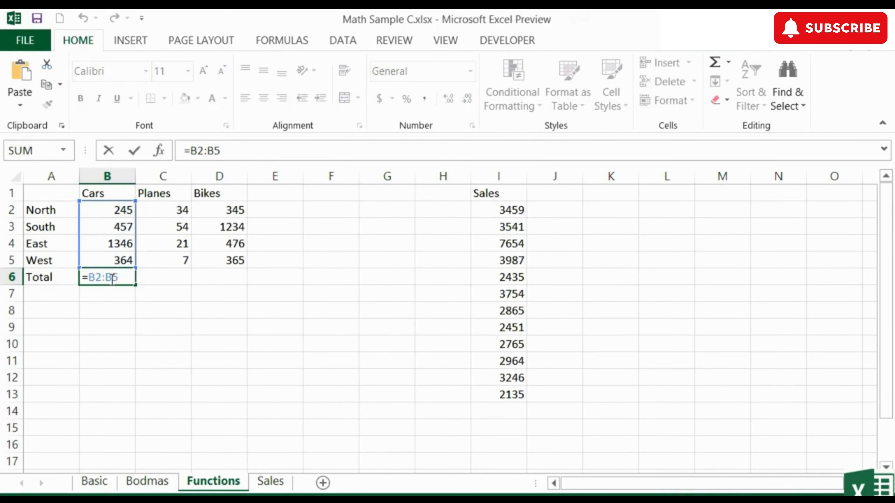
pyautogui.click(91, 277)
pyautogui.write('sum')
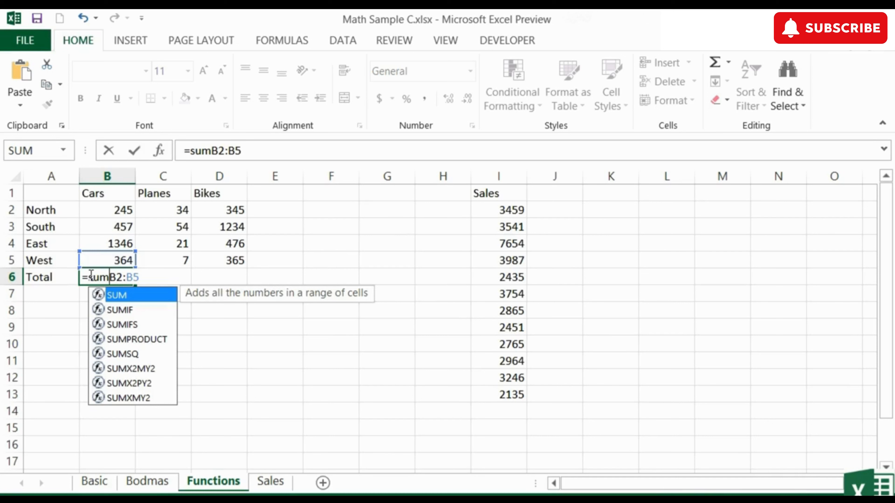
pyautogui.write('(')
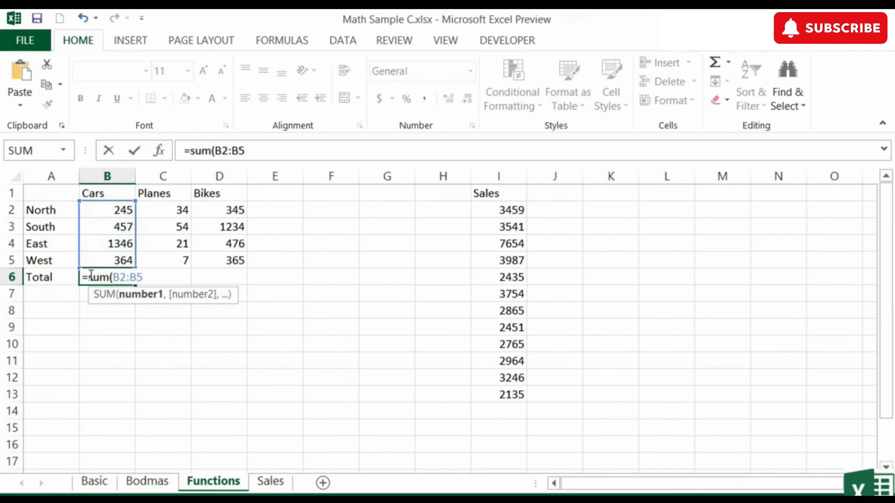
pyautogui.press('Right')
pyautogui.press('Right')
pyautogui.press('Right')
pyautogui.press('Right')
pyautogui.press('Right')
pyautogui.press('Return')
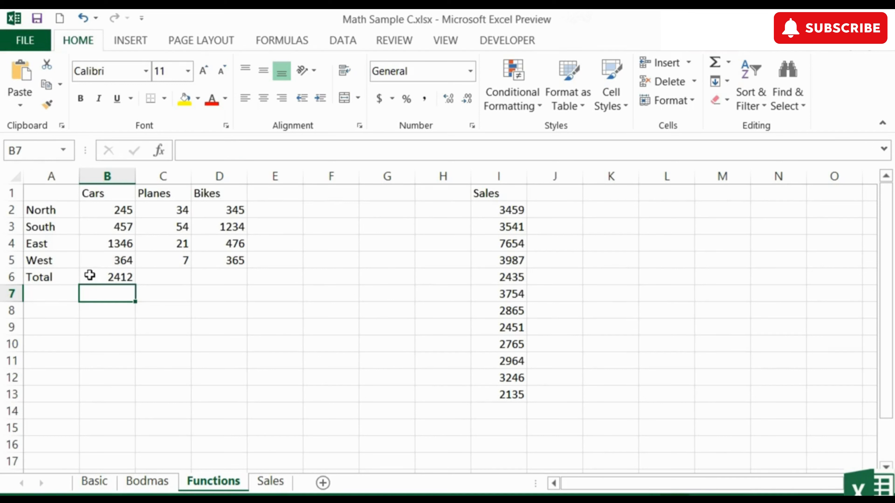
pyautogui.click(90, 275)
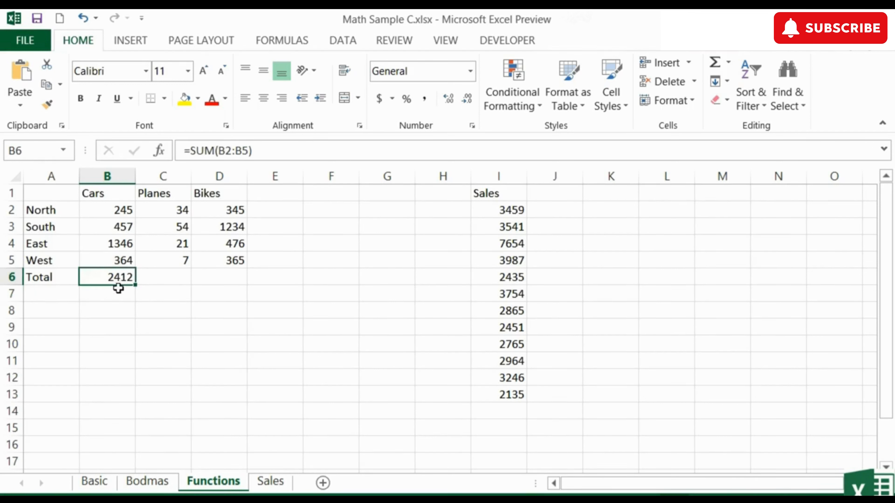
pyautogui.doubleClick(120, 278)
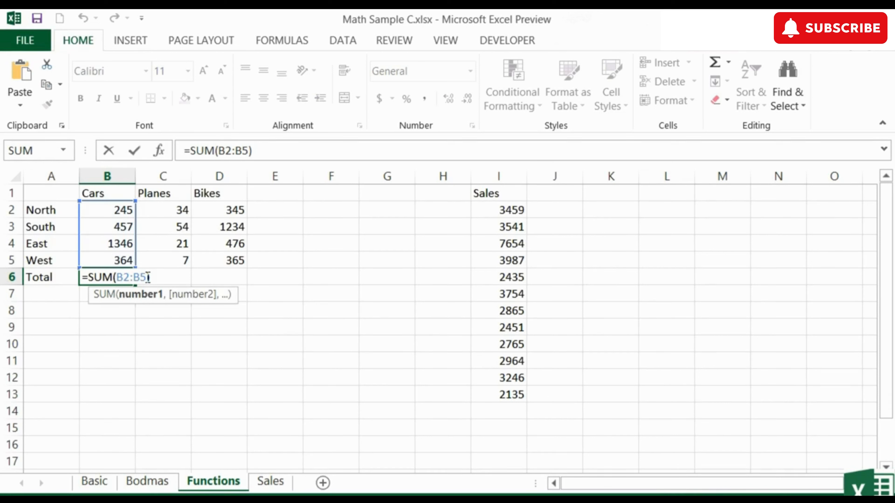
# Total the Planes column in C6 with a SUM formula over C2:C5
pyautogui.press('Tab')
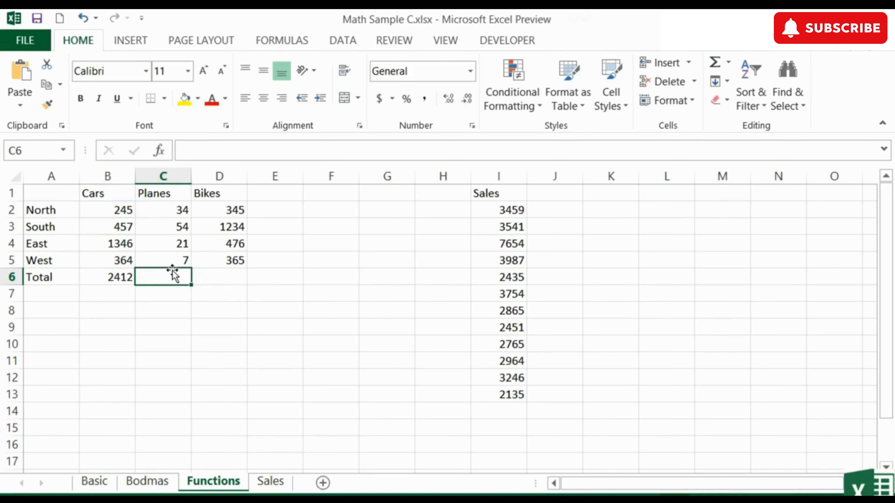
pyautogui.write('=sum(')
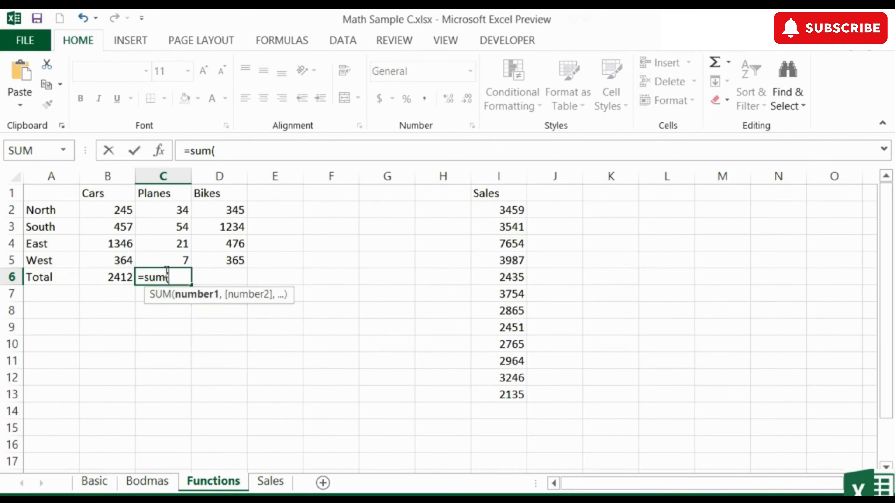
pyautogui.click(168, 216)
pyautogui.moveTo(168, 216); pyautogui.dragTo(169, 256)
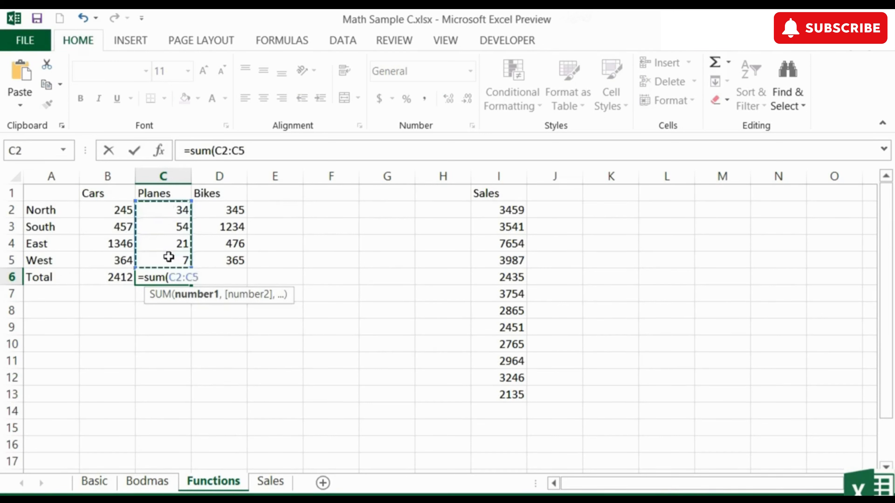
pyautogui.press('Return')
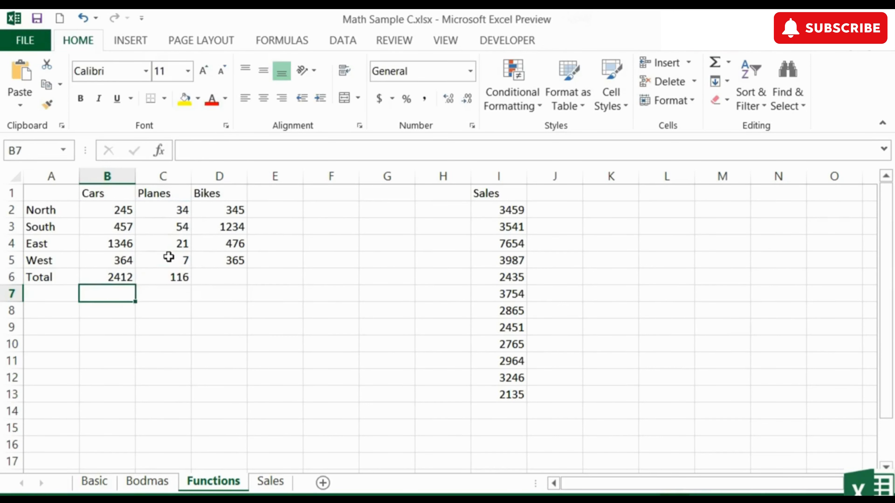
# Total the Bikes column in D6 with a SUM formula over D2:D5
pyautogui.press('Up')
pyautogui.press('Right')
pyautogui.press('Right')
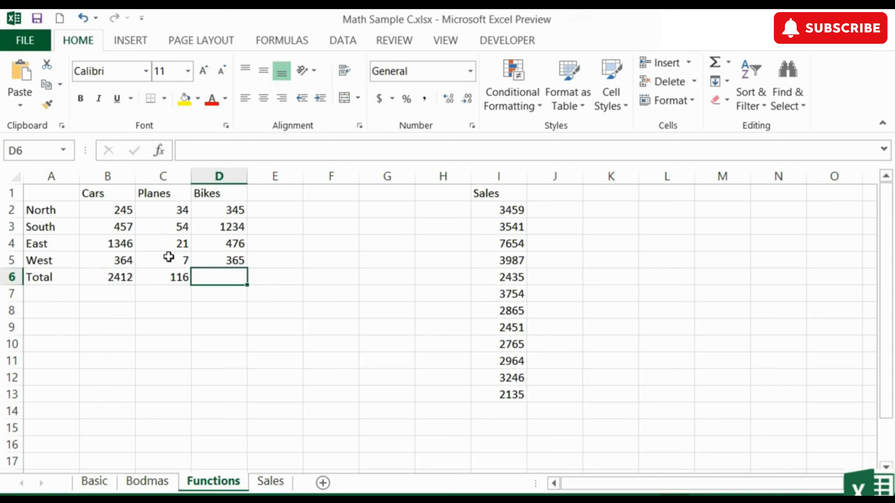
pyautogui.write('=')
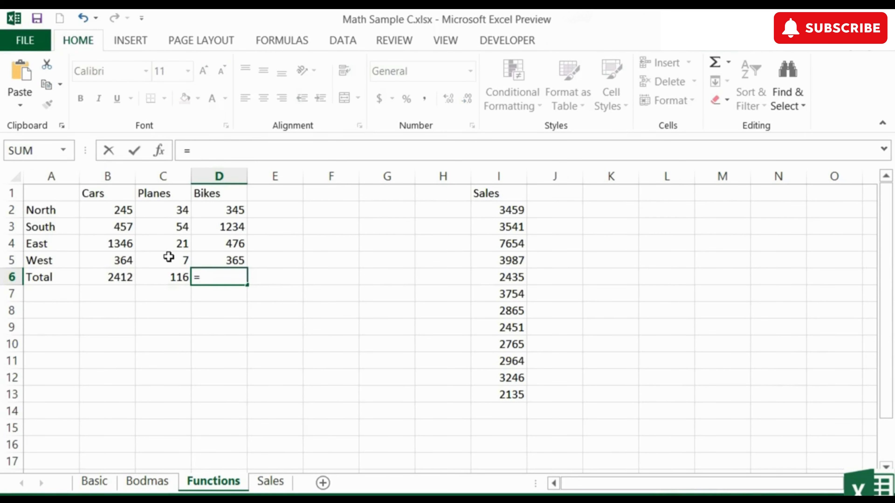
pyautogui.write('sum(')
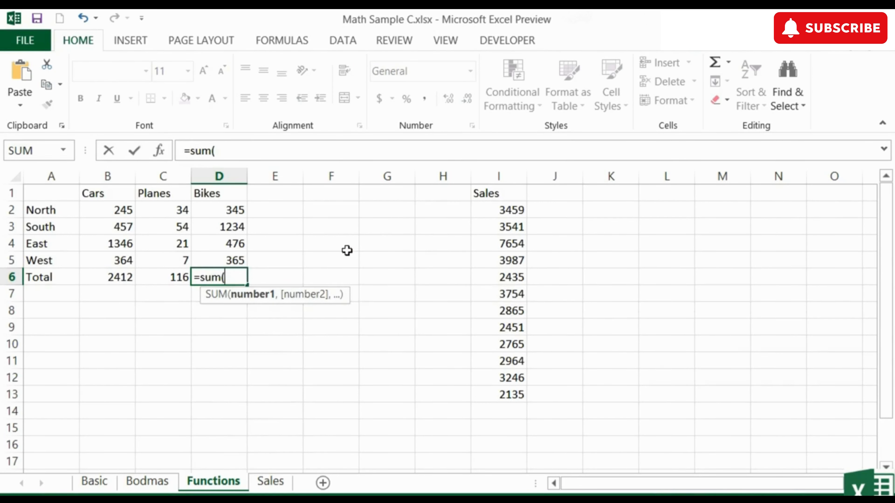
pyautogui.moveTo(238, 261); pyautogui.dragTo(235, 211)
pyautogui.press('Return')
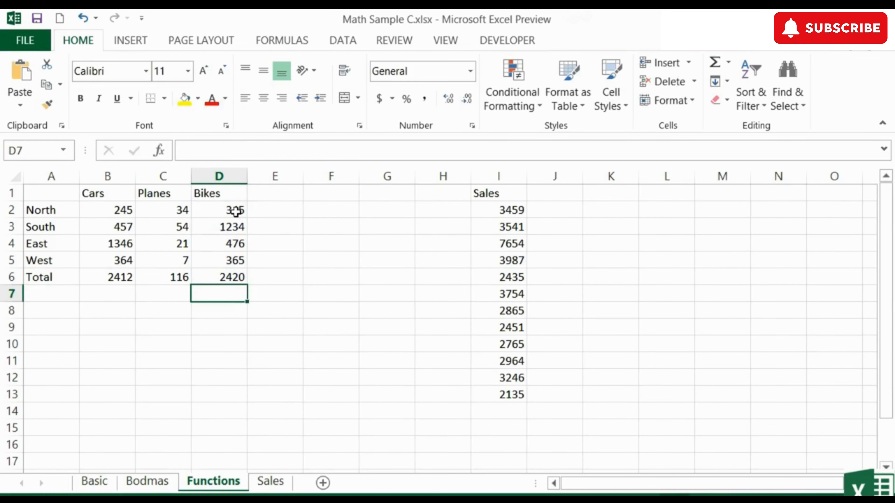
pyautogui.press('Up')
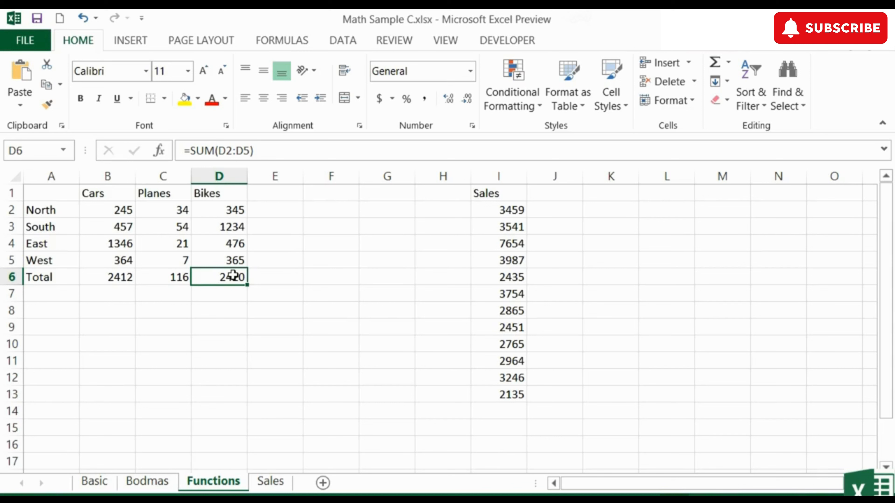
# Enter the column heading "Total" in cell E1 beside Bikes
pyautogui.click(277, 204)
pyautogui.click(276, 192)
pyautogui.write('Total')
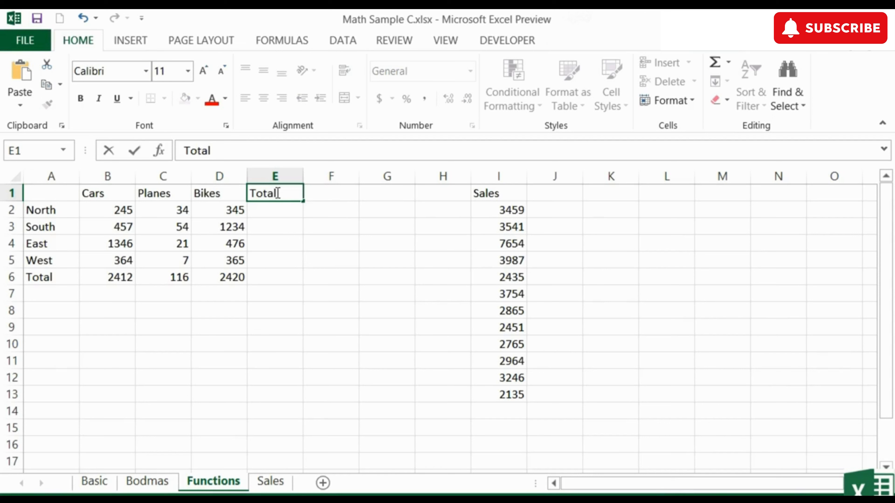
pyautogui.press('Return')
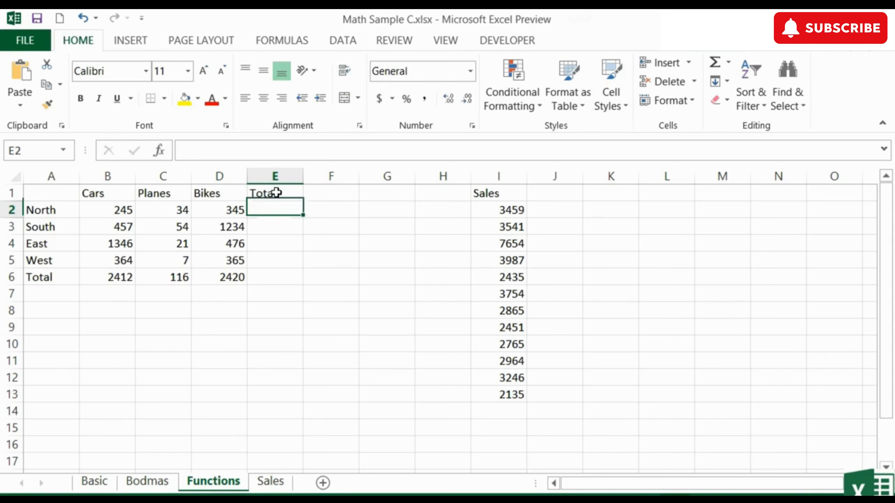
# Total the North and South rows in E2 and E3 with SUM formulas over B2:D2 and B3:D3
pyautogui.write('=sum(')
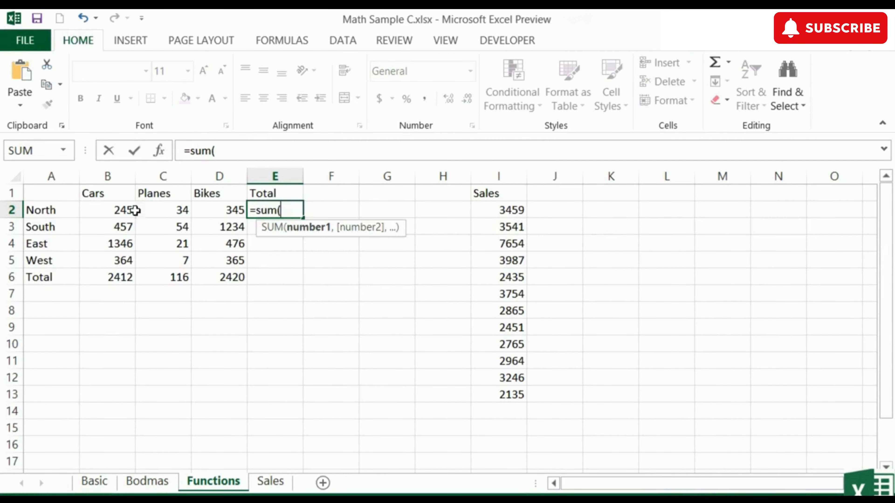
pyautogui.moveTo(131, 210); pyautogui.dragTo(210, 209)
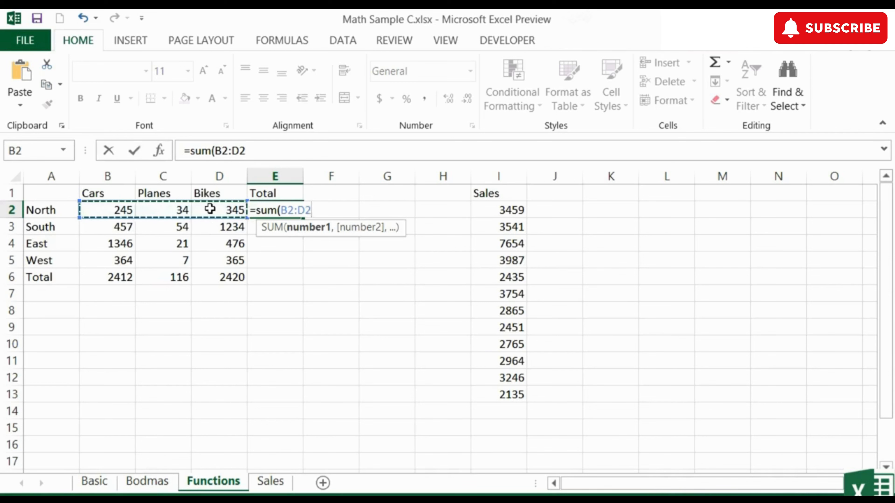
pyautogui.press('Return')
pyautogui.write('=sum(')
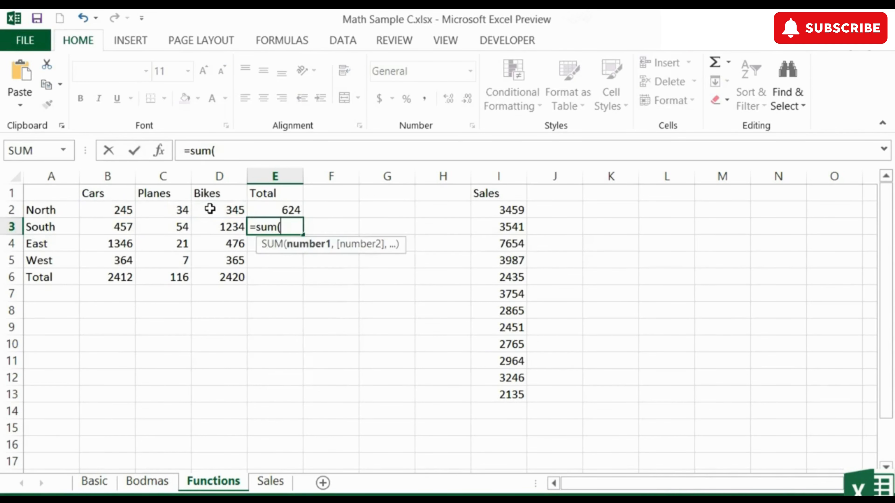
pyautogui.moveTo(127, 229); pyautogui.dragTo(229, 227)
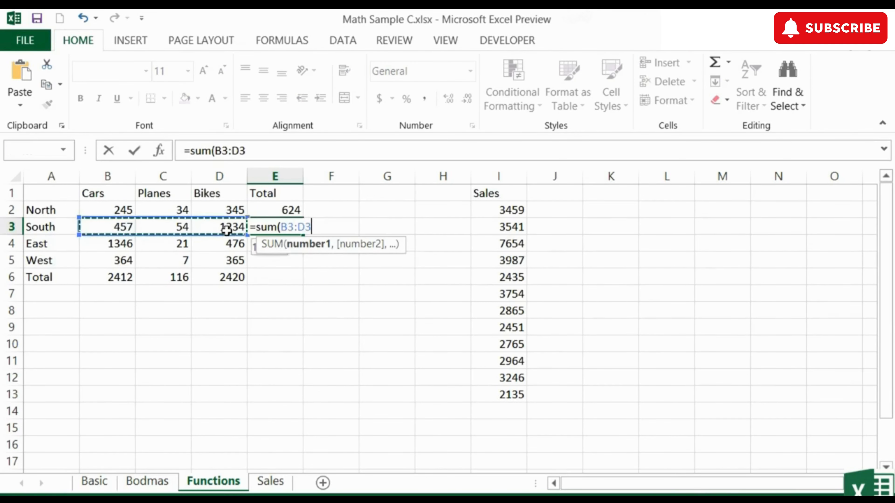
pyautogui.press('Return')
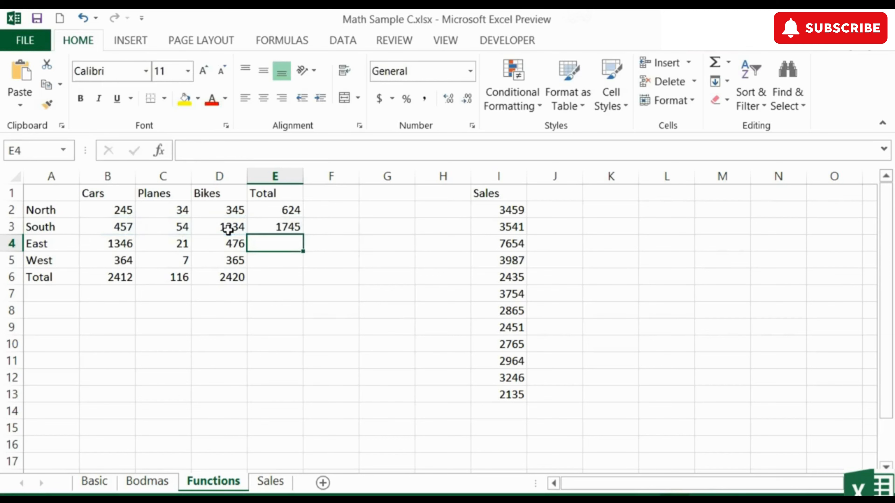
# Total the East and West rows in E4 and E5 with SUM formulas over B4:D4 and B5:D5
pyautogui.write('=sum(')
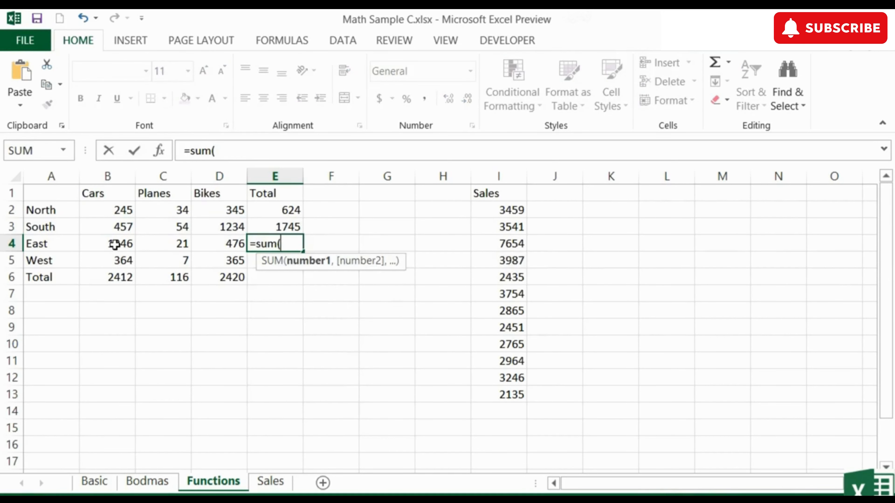
pyautogui.moveTo(114, 244); pyautogui.dragTo(224, 245)
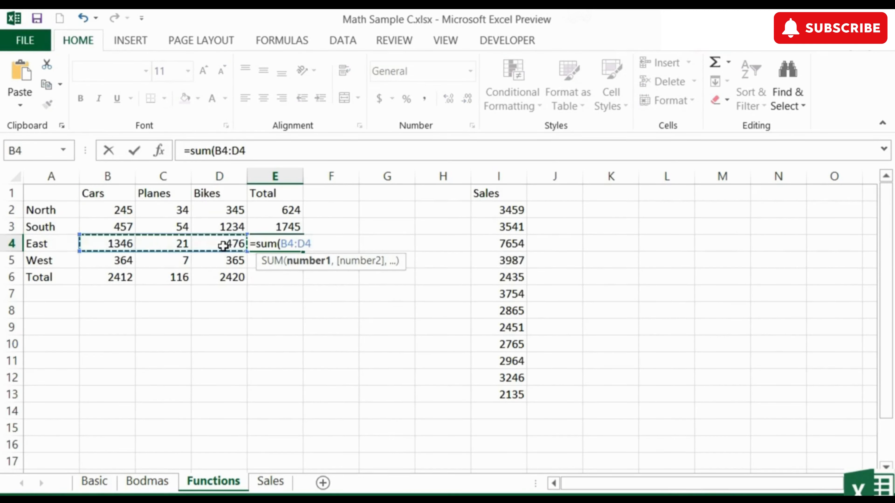
pyautogui.write(')')
pyautogui.press('Return')
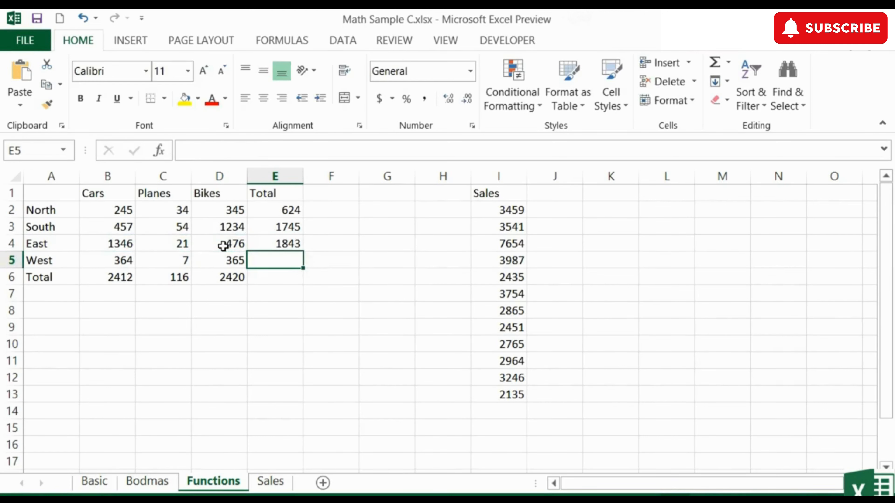
pyautogui.write('=sum(')
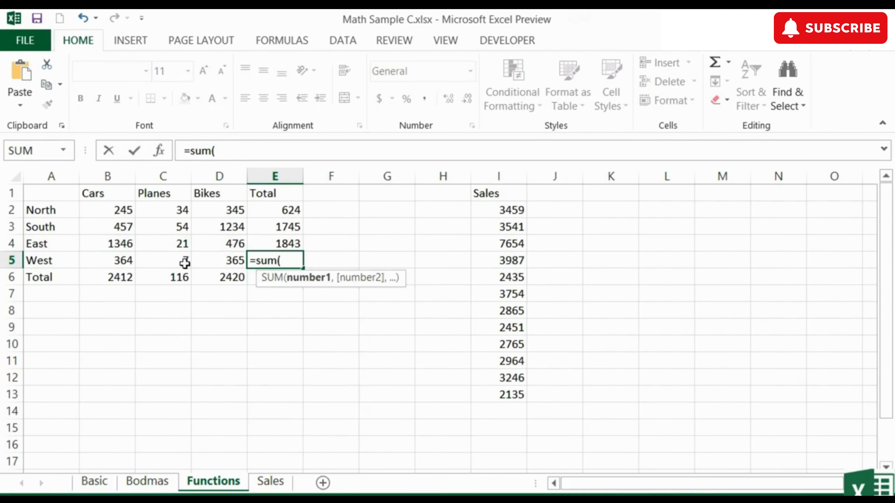
pyautogui.moveTo(115, 263); pyautogui.dragTo(215, 259)
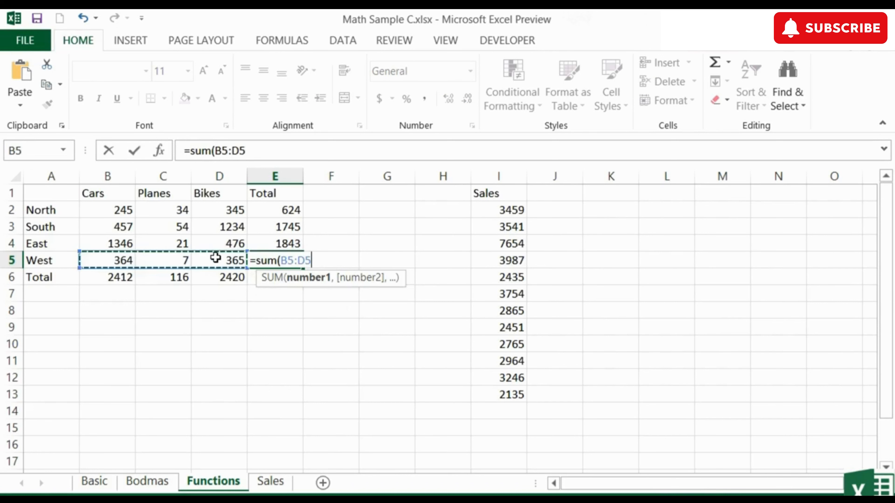
pyautogui.press('Return')
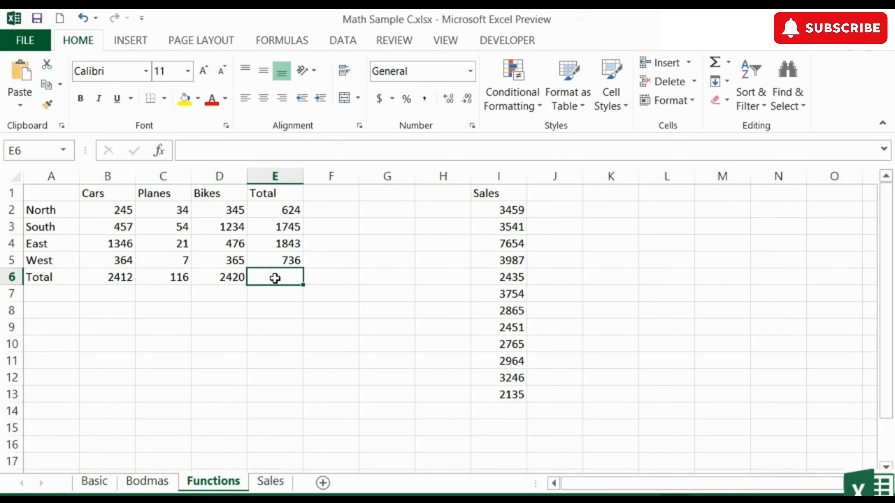
# Calculate the grand total in E6 with a SUM formula over the whole data block B2:D5
pyautogui.write('=sum(')
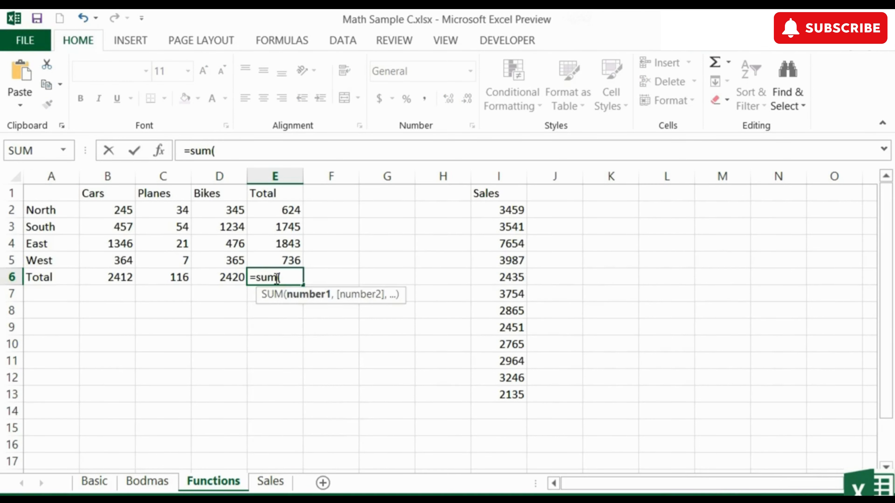
pyautogui.moveTo(114, 209); pyautogui.dragTo(216, 259)
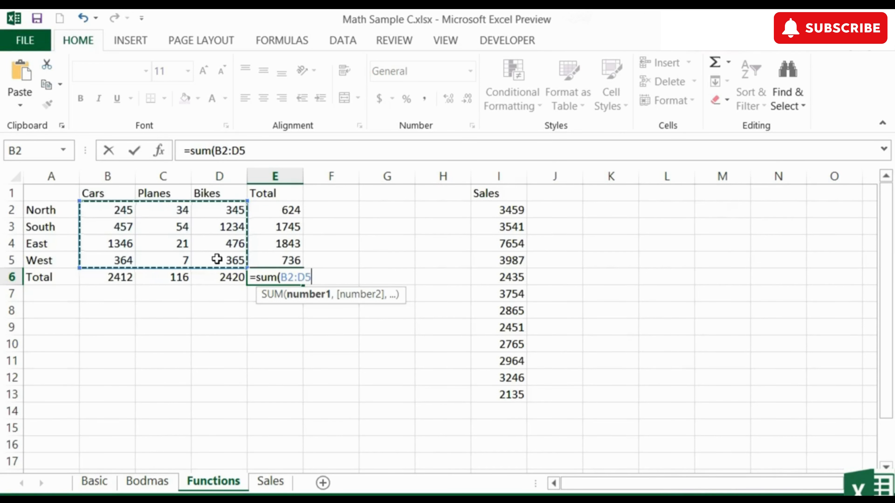
pyautogui.press('Return')
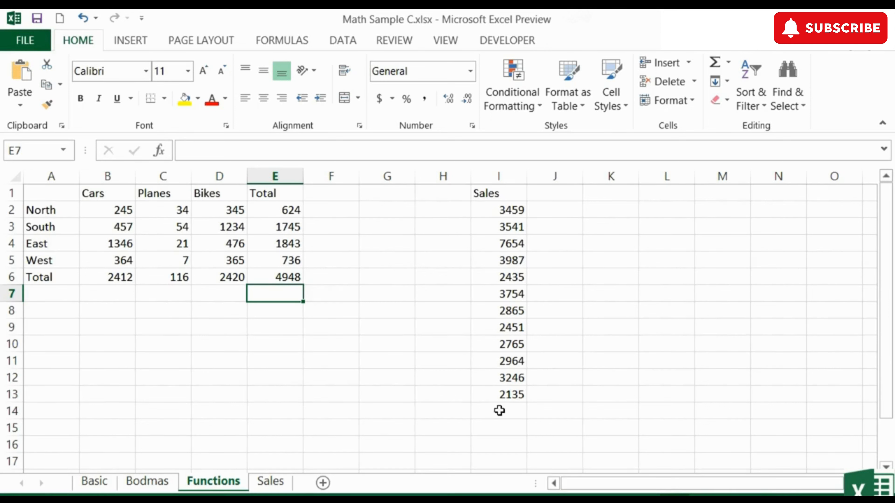
# Total the Sales column in I14 with AutoSum's suggested range I2:I13 and inspect the resulting formula
pyautogui.click(499, 410)
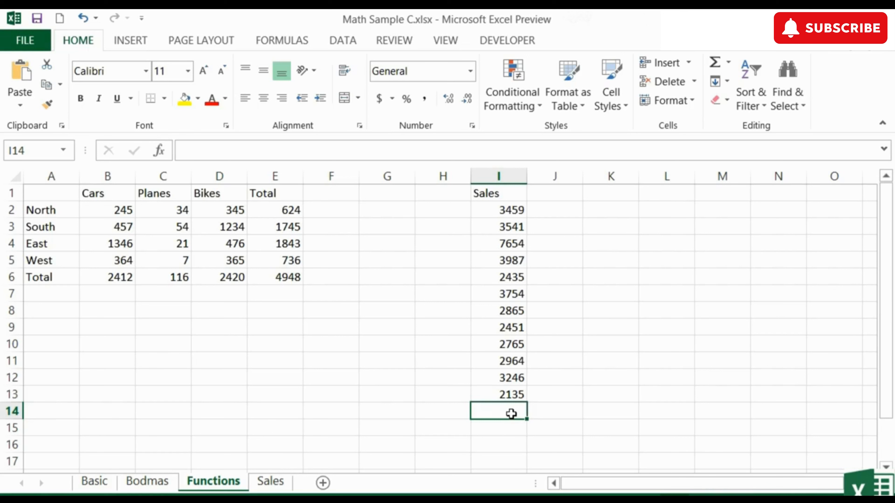
pyautogui.click(715, 67)
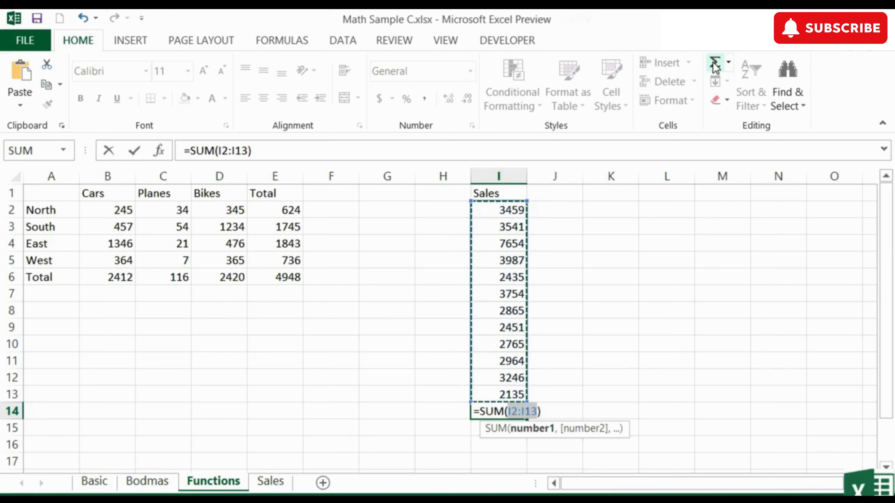
pyautogui.click(715, 67)
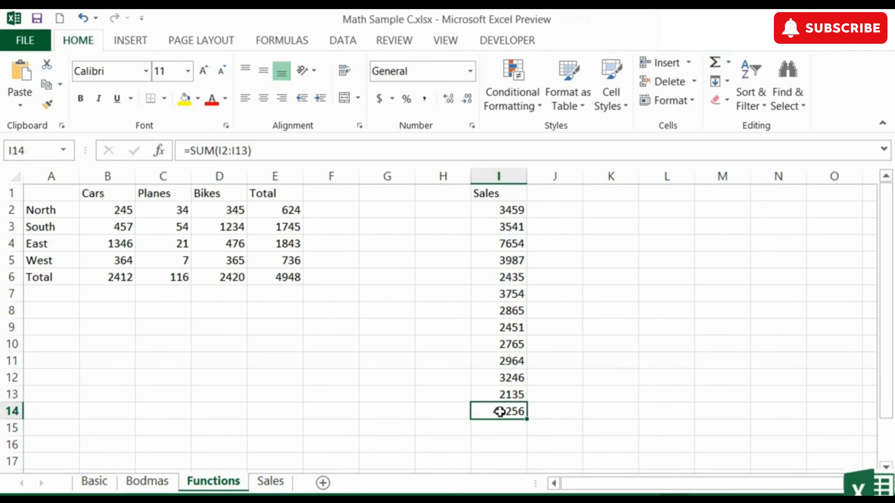
pyautogui.doubleClick(513, 412)
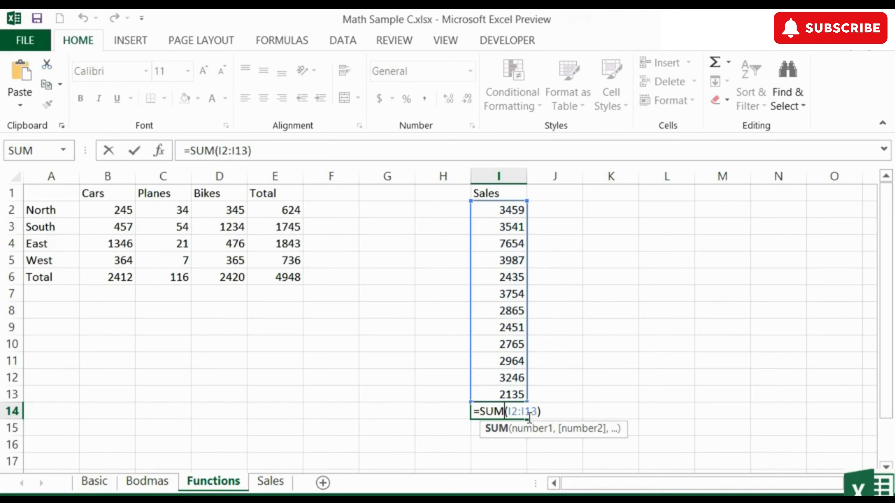
pyautogui.hotkey('ctrl', 'Return')
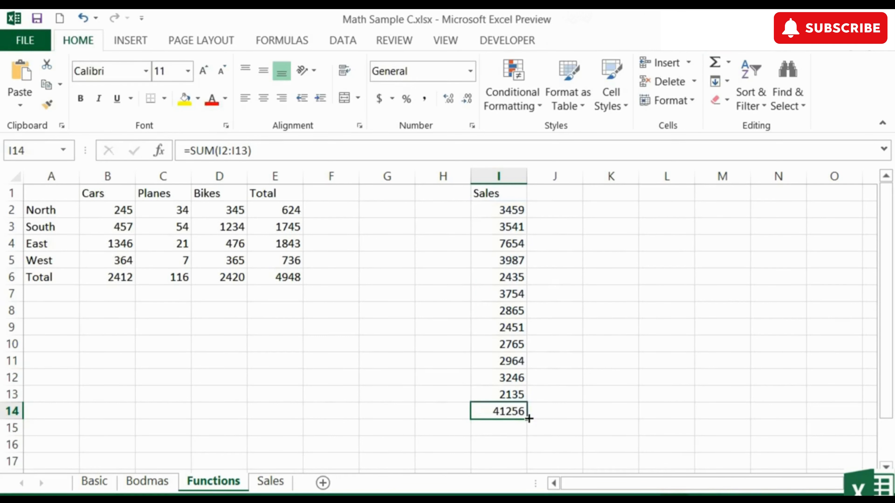
# Clear the Sales total in I14 and the sales figure in I7
pyautogui.press('Delete')
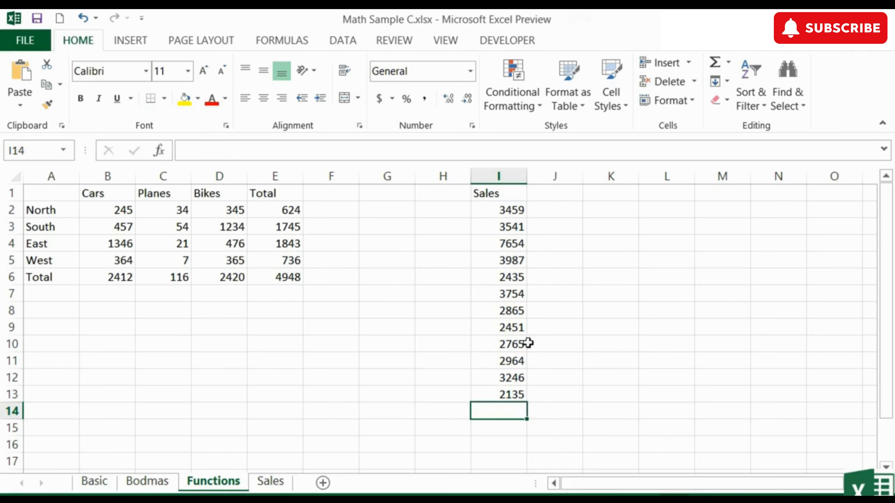
pyautogui.click(513, 295)
pyautogui.press('Delete')
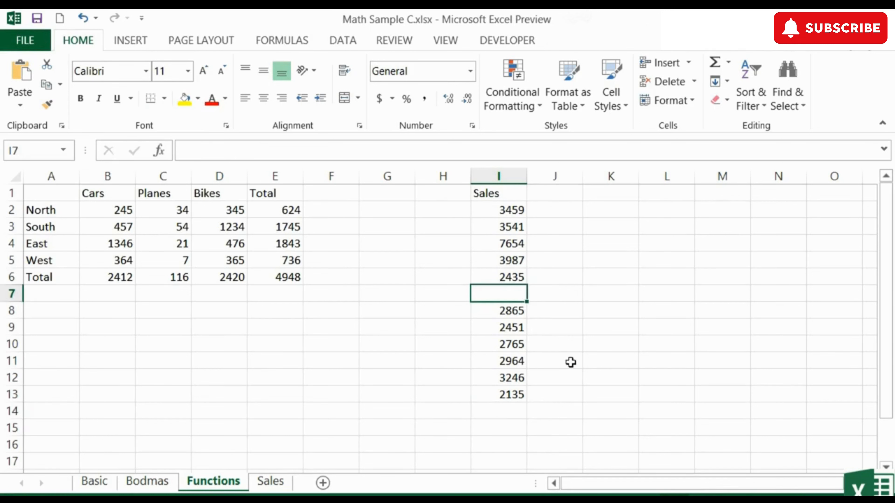
pyautogui.press('Down')
pyautogui.click(507, 415)
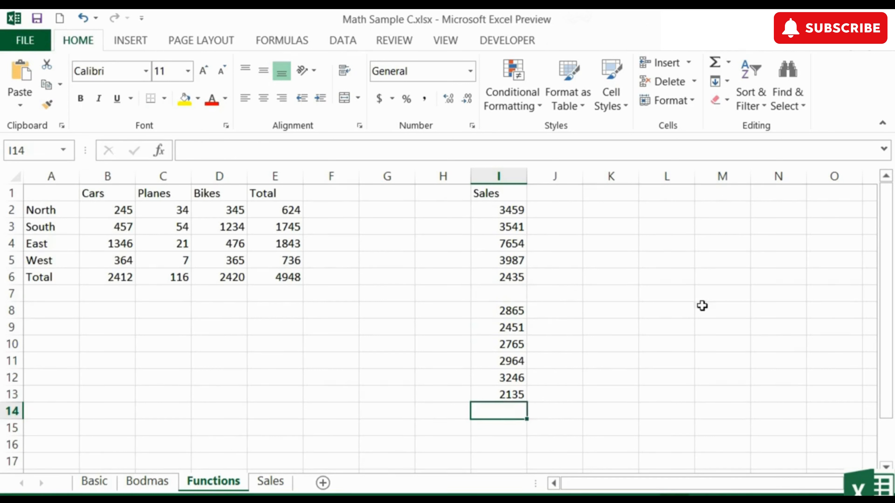
pyautogui.click(715, 65)
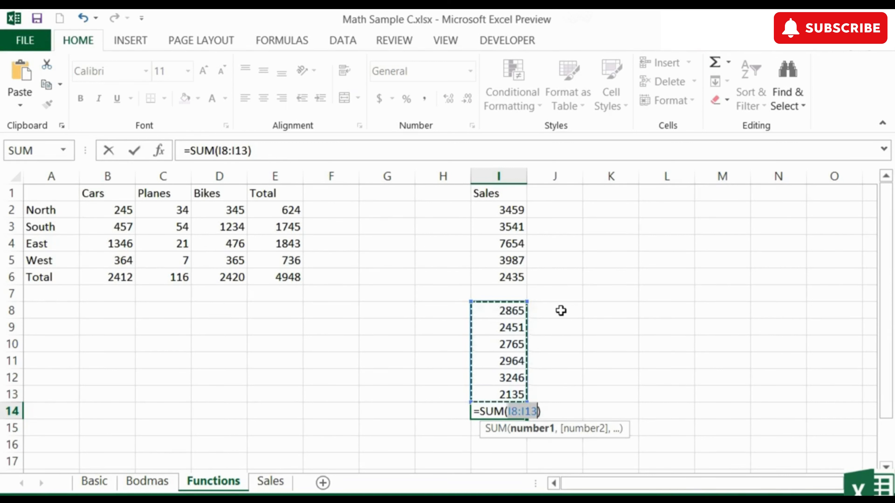
pyautogui.press('Escape')
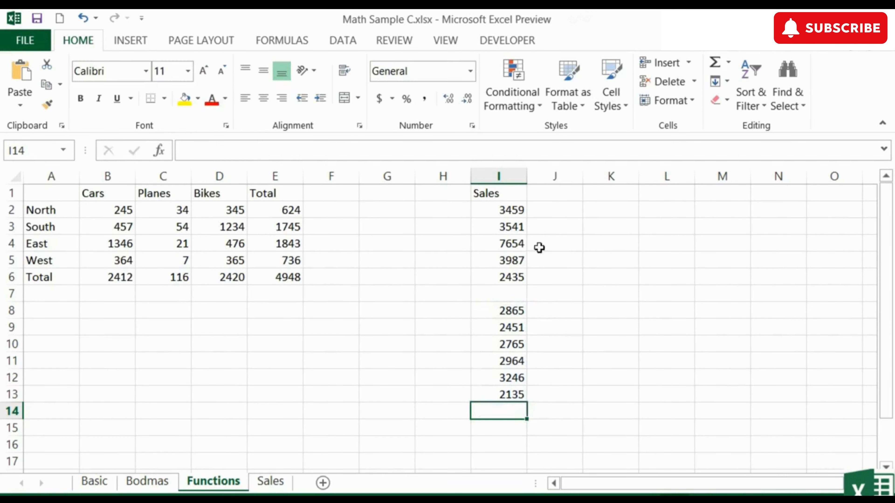
# Select the full range I2:I13, including the blank cell, and AutoSum it into I14
pyautogui.click(507, 211)
pyautogui.moveTo(507, 211); pyautogui.dragTo(499, 398)
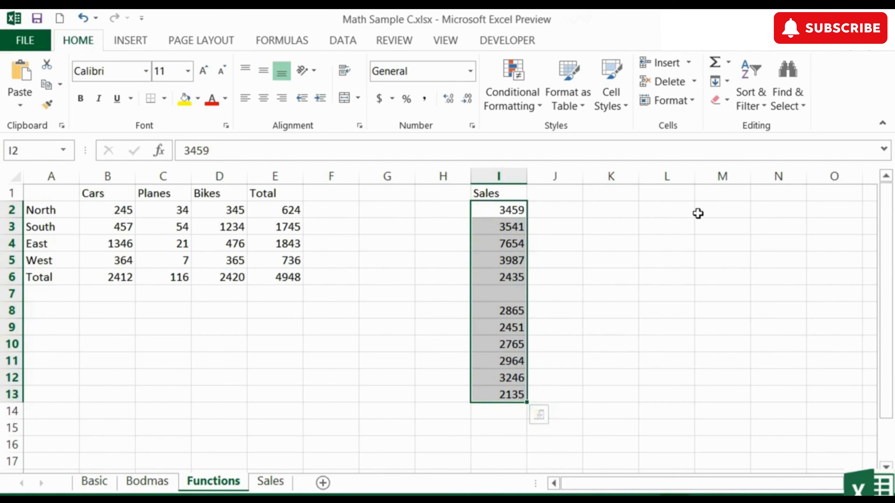
pyautogui.click(715, 64)
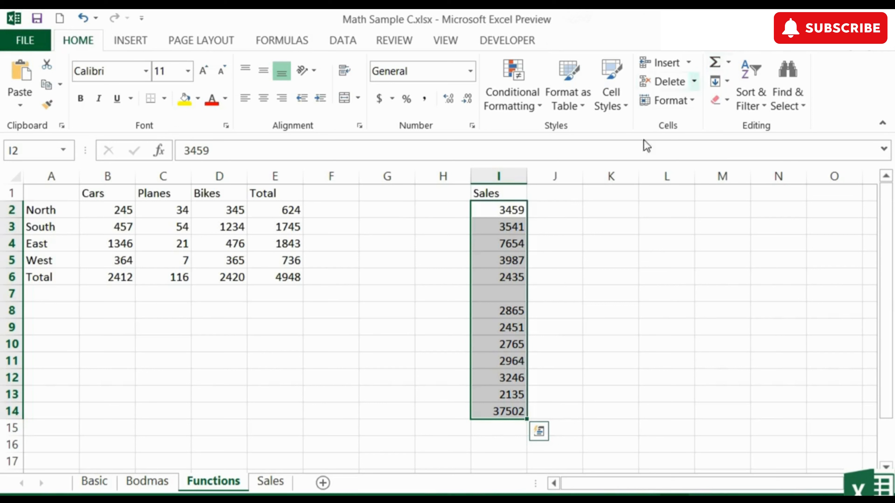
pyautogui.click(506, 410)
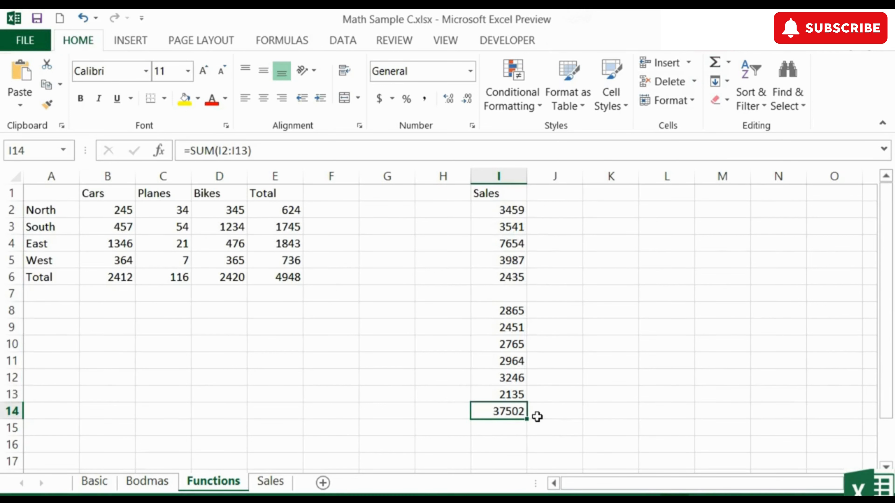